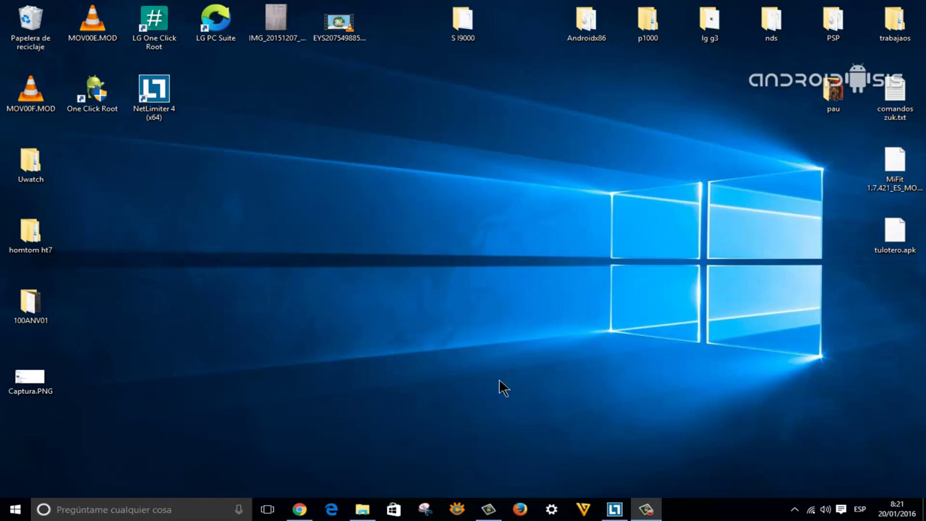
# Step: Switch to Chrome and open the download section of the Remix OS for PC page on the Jide site
pyautogui.click(299, 510)
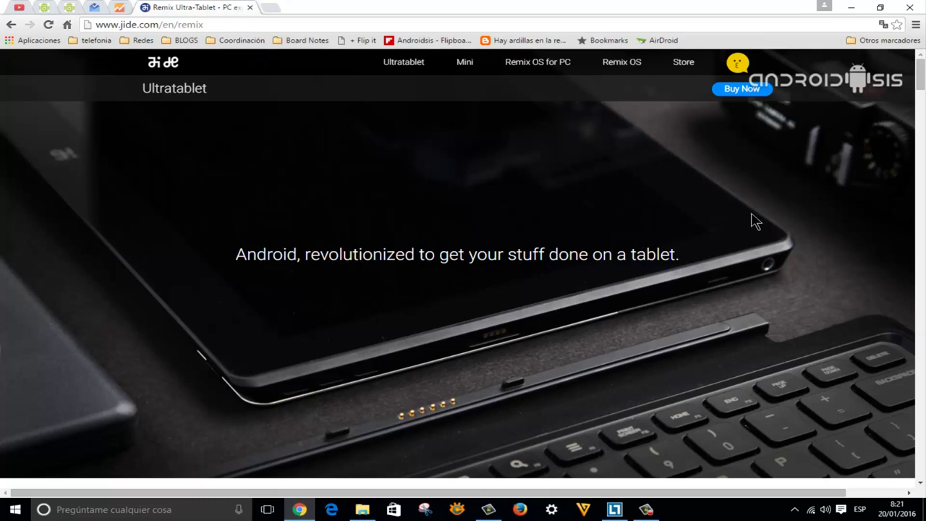
pyautogui.click(548, 64)
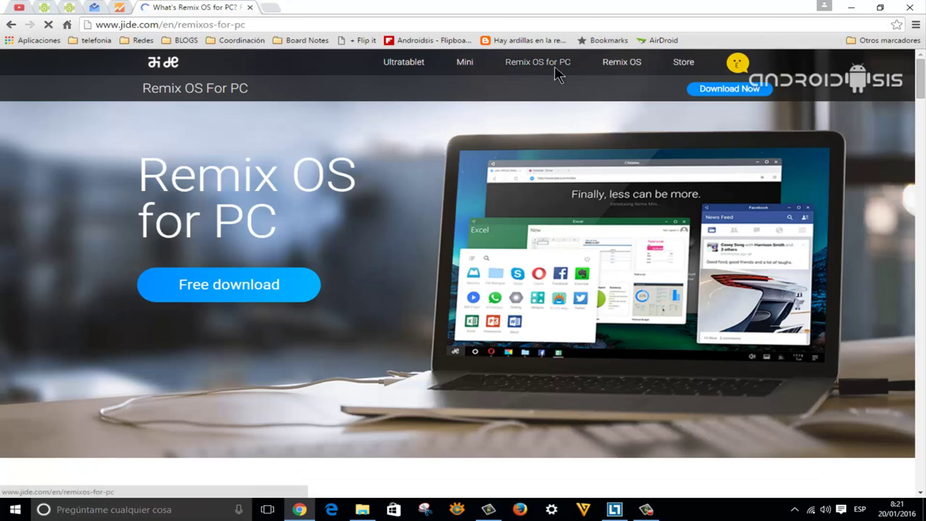
pyautogui.click(234, 293)
pyautogui.scroll(-1, 405, 304)
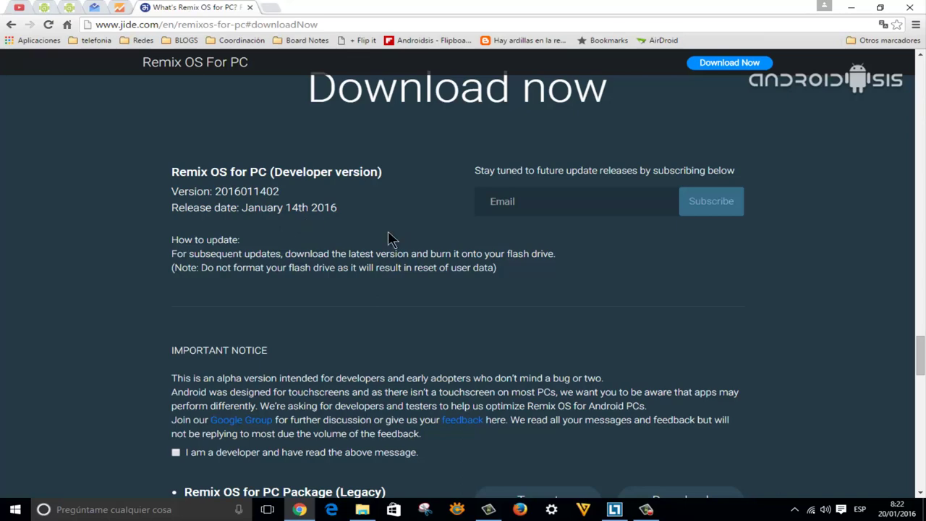
pyautogui.click(363, 510)
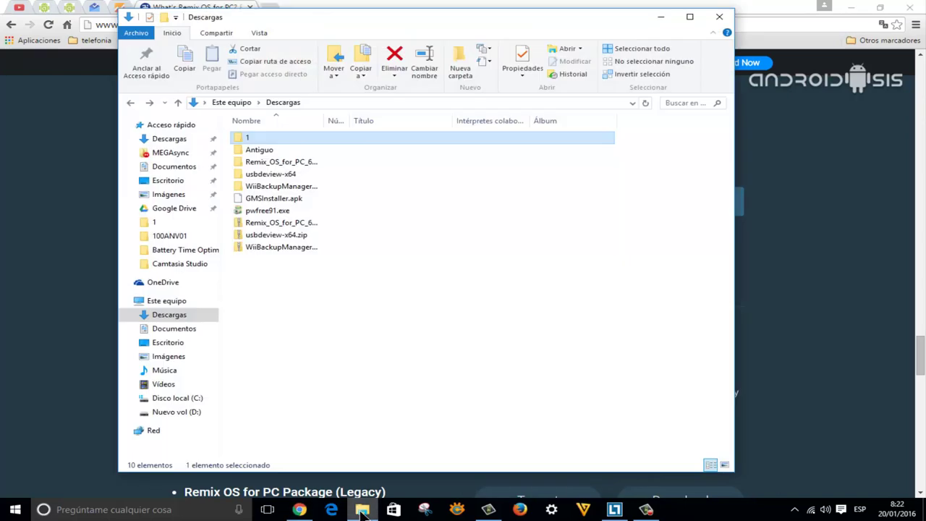
pyautogui.doubleClick(282, 163)
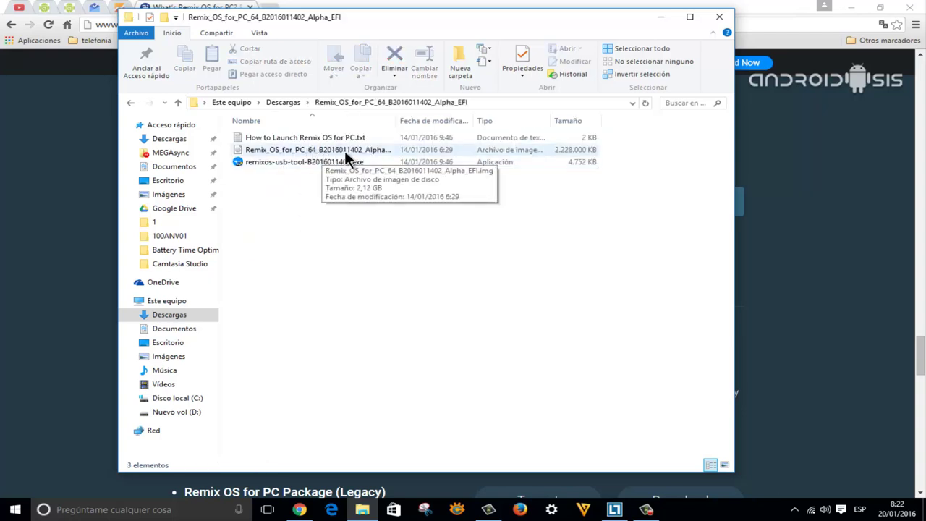
# Step: Accept the developer notice above the Remix OS download packages in Chrome, and return to the extracted folder in File Explorer
pyautogui.click(87, 215)
pyautogui.scroll(-1, 290, 217)
pyautogui.scroll(-3, 320, 194)
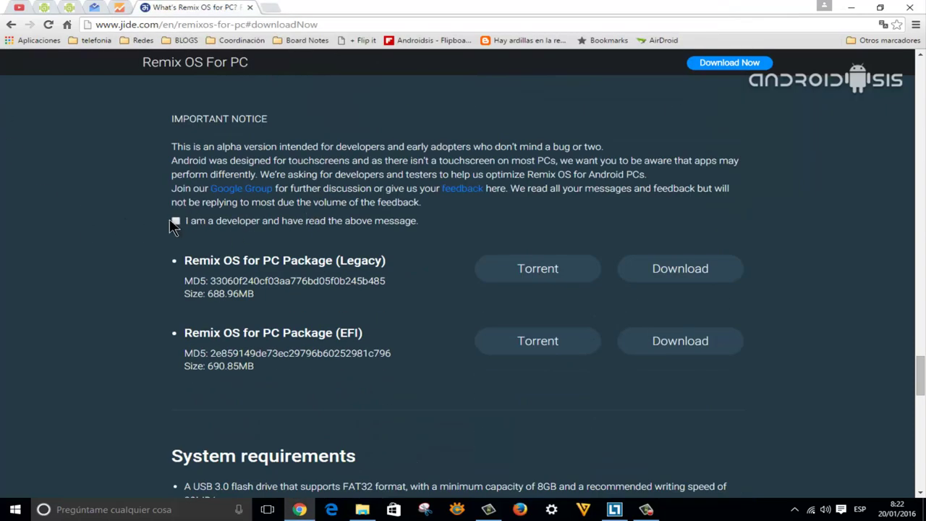
pyautogui.click(175, 220)
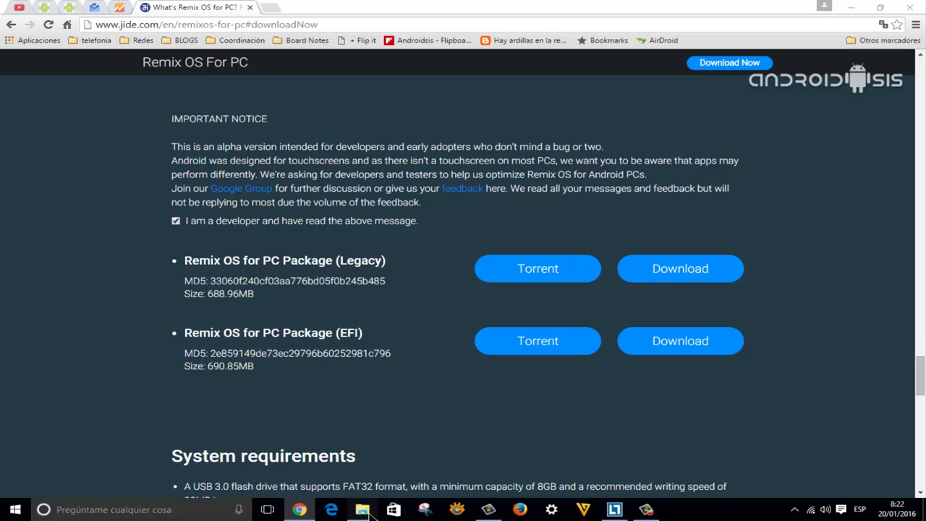
pyautogui.click(363, 510)
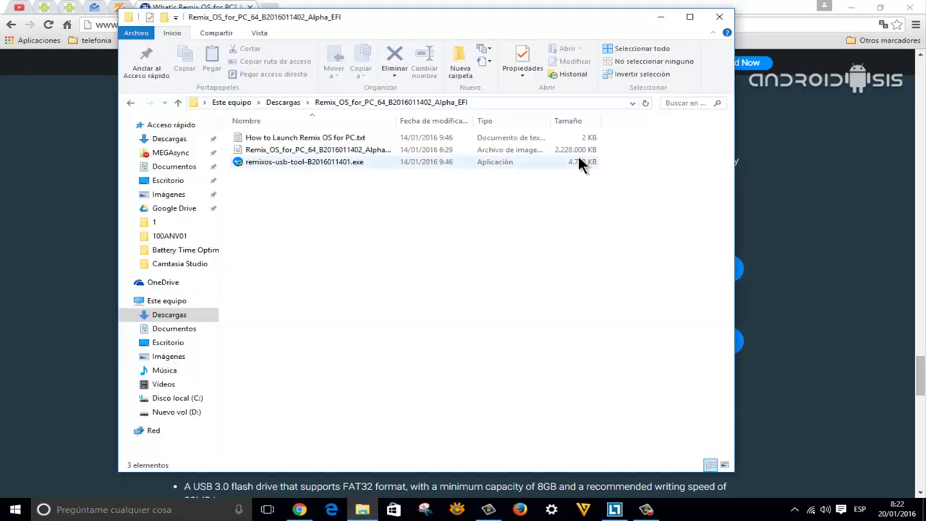
pyautogui.rightClick(289, 160)
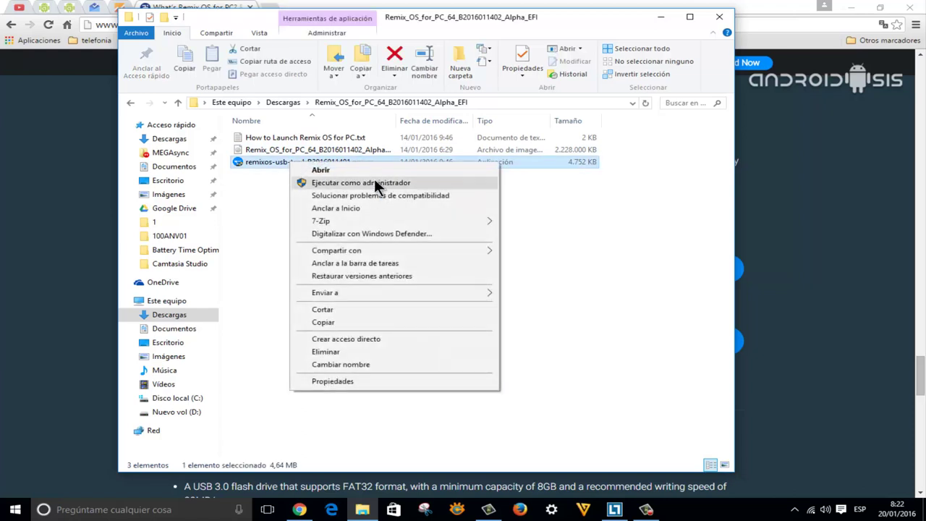
pyautogui.click(376, 182)
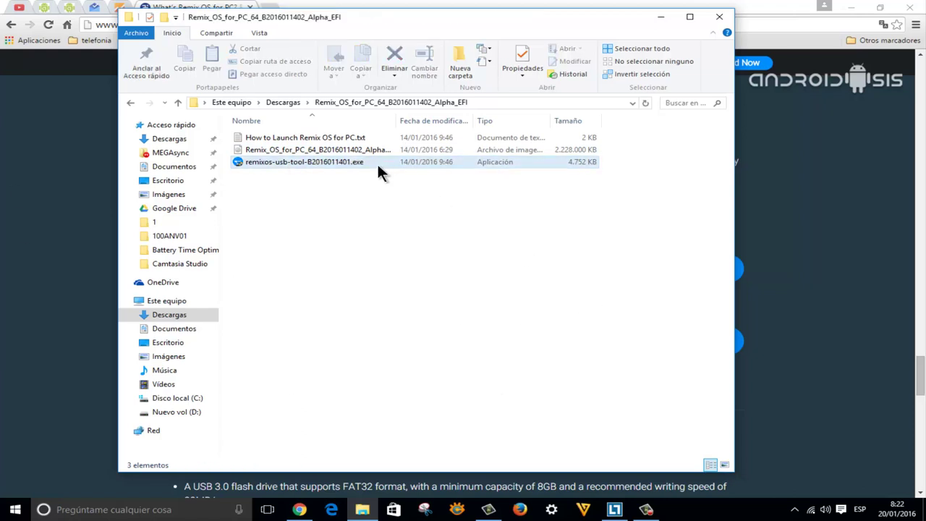
pyautogui.rightClick(295, 160)
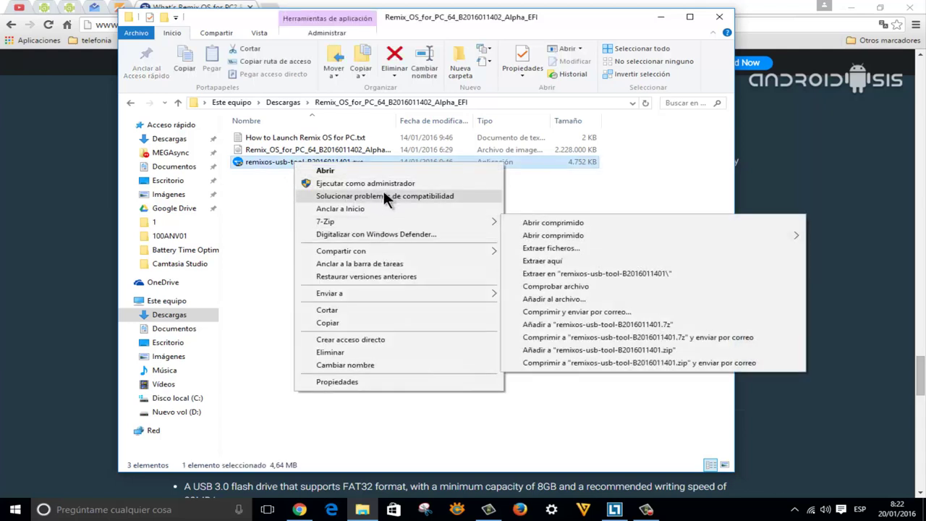
pyautogui.click(384, 186)
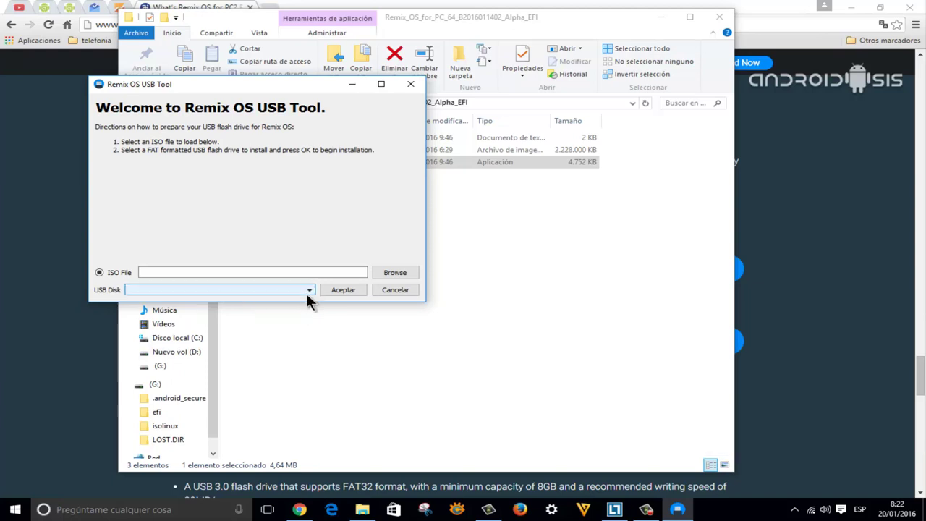
pyautogui.click(390, 289)
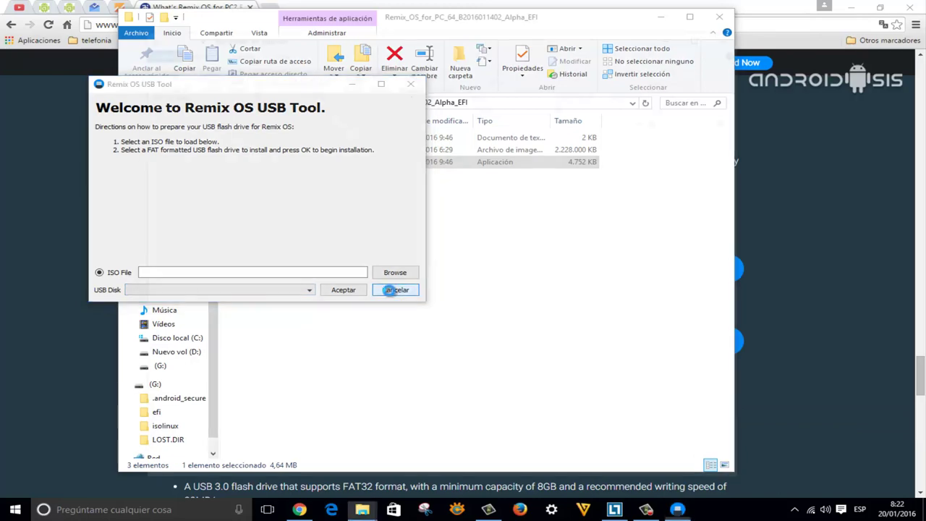
pyautogui.click(739, 32)
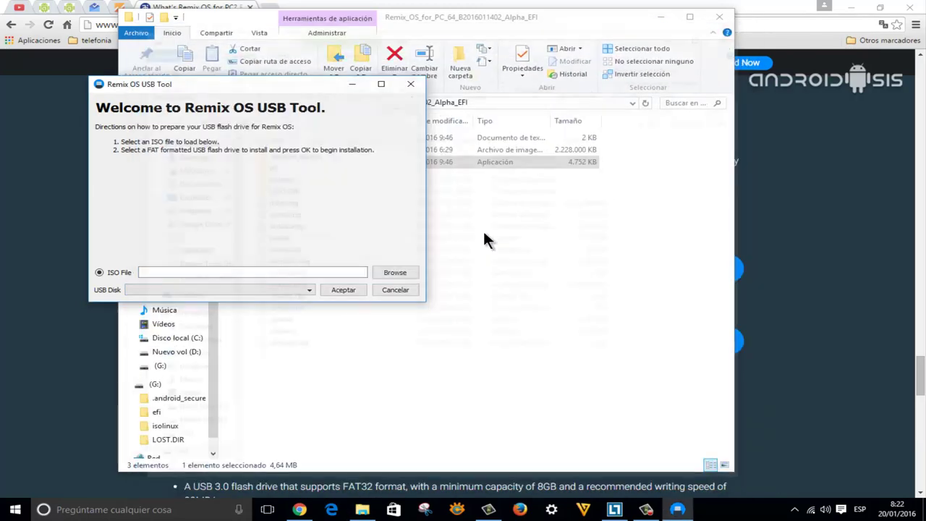
pyautogui.click(389, 290)
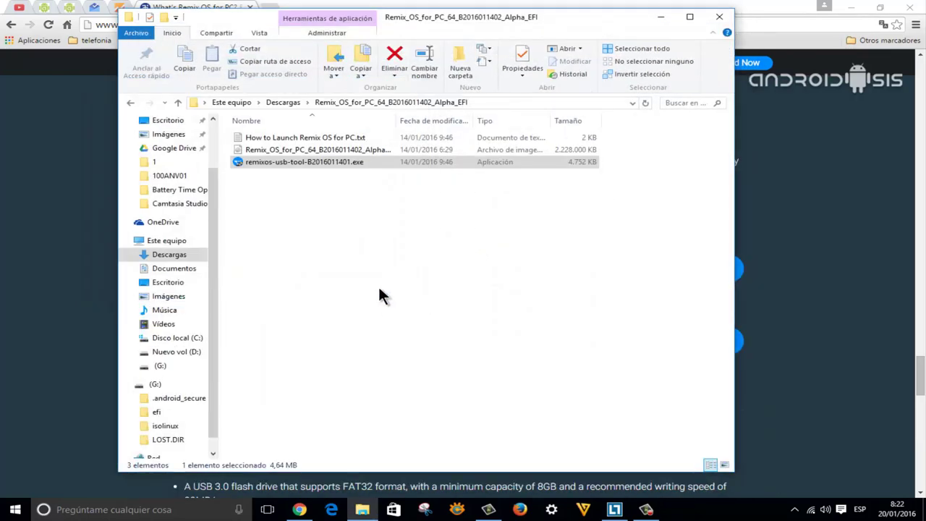
# Step: Run remixos-usb-tool-B2016011401.exe as administrator and bring the Remix OS USB Tool window to the front
pyautogui.rightClick(308, 164)
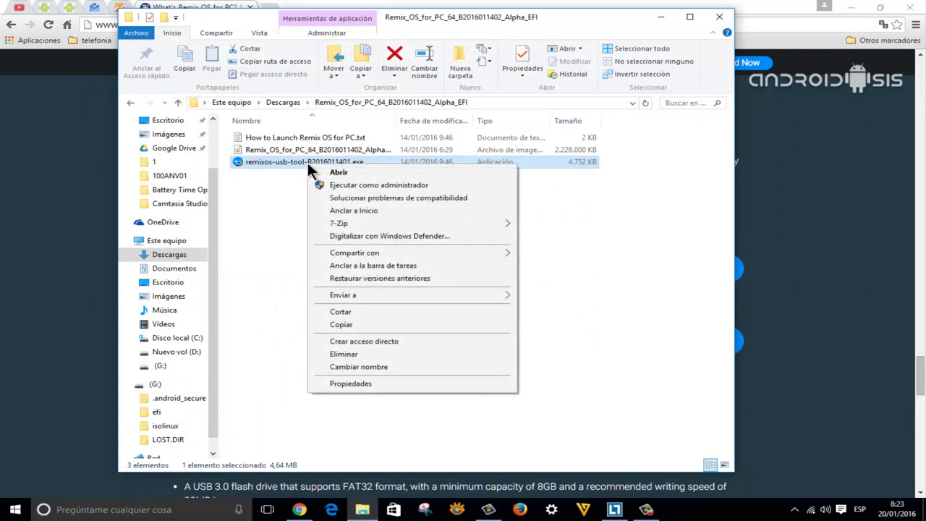
pyautogui.click(366, 186)
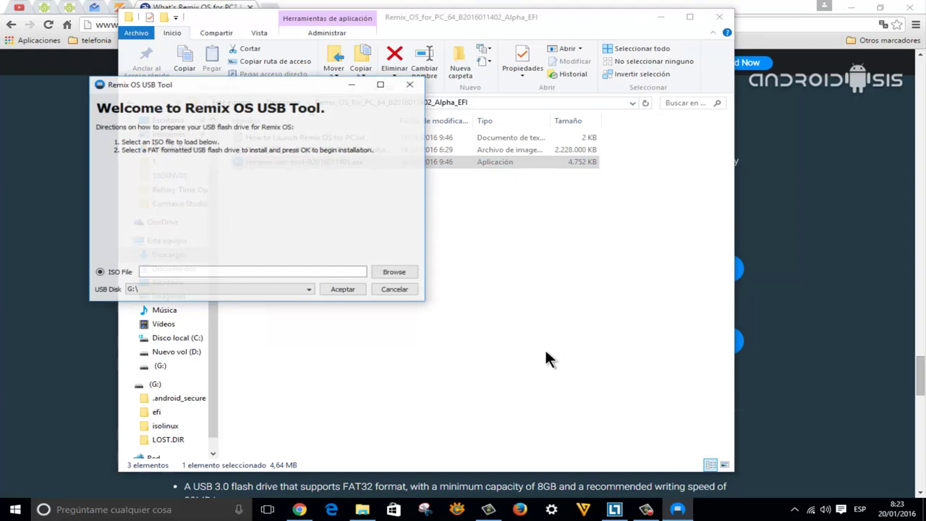
pyautogui.click(363, 510)
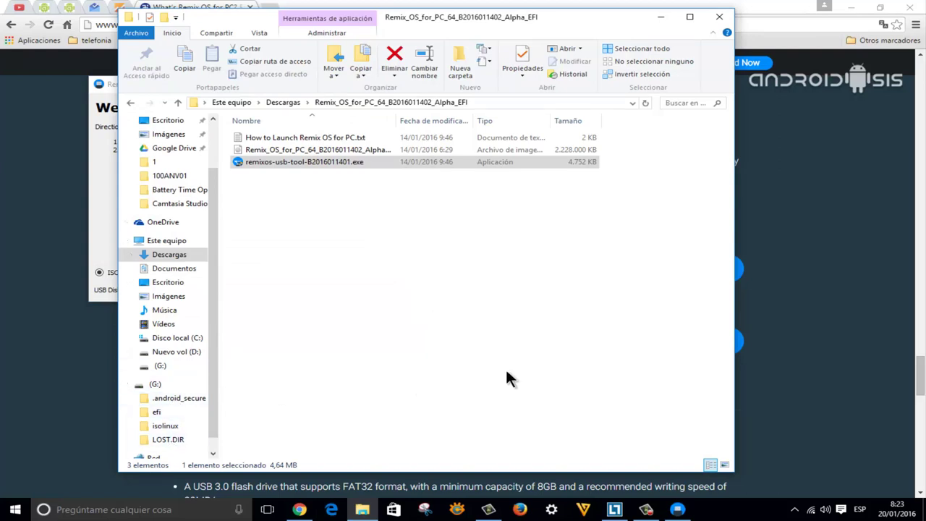
pyautogui.click(100, 195)
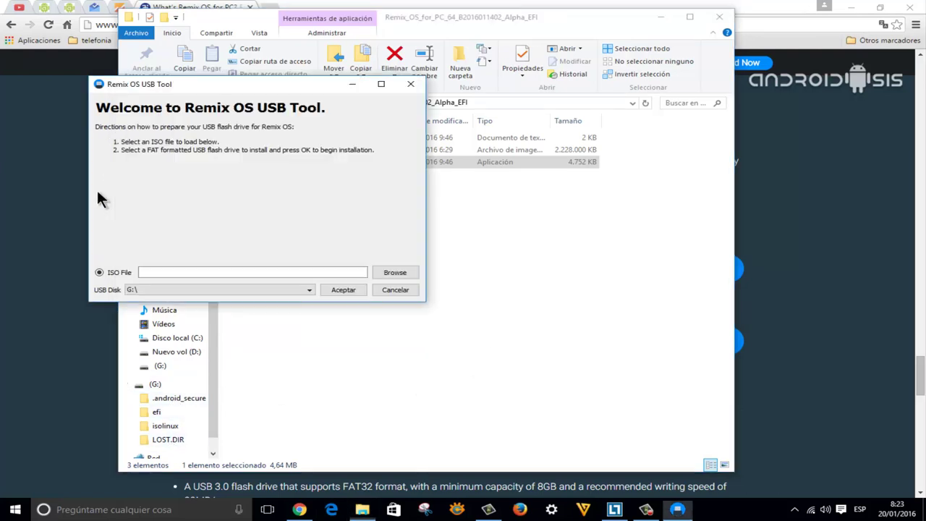
pyautogui.click(399, 273)
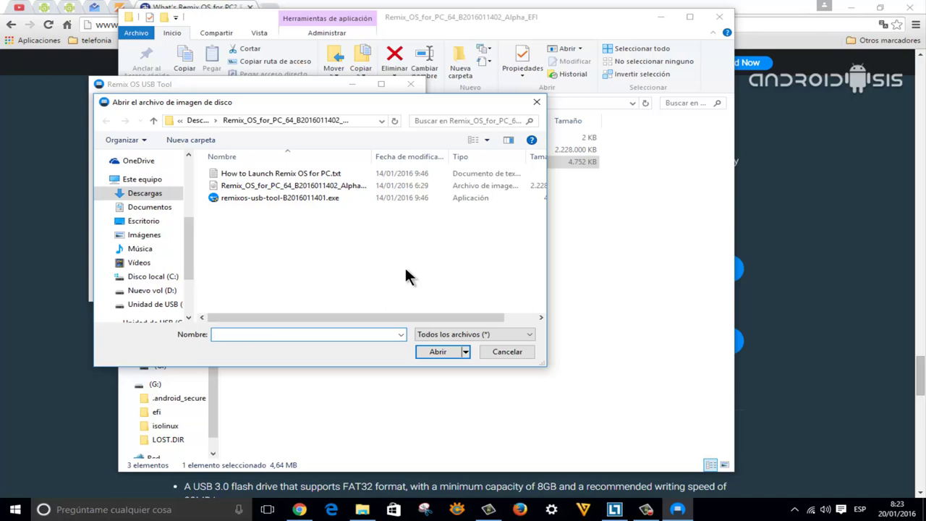
pyautogui.doubleClick(306, 187)
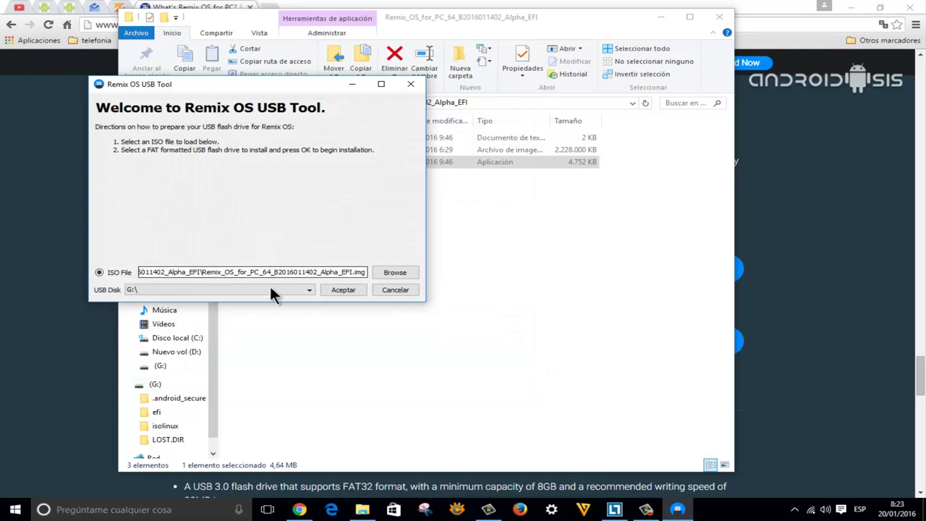
pyautogui.click(344, 290)
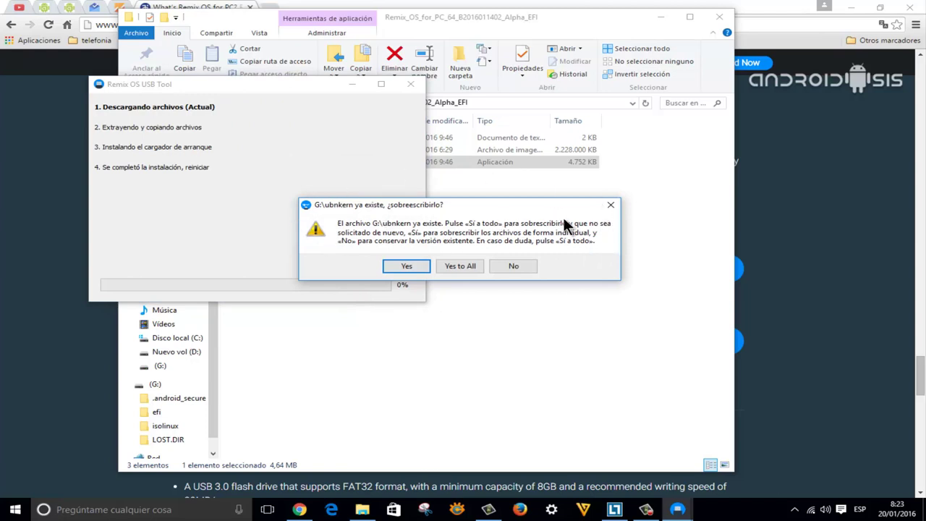
# Step: Move the overwrite prompt clear of the USB tool and agree to overwrite all existing files on G:\
pyautogui.moveTo(542, 206); pyautogui.dragTo(570, 196)
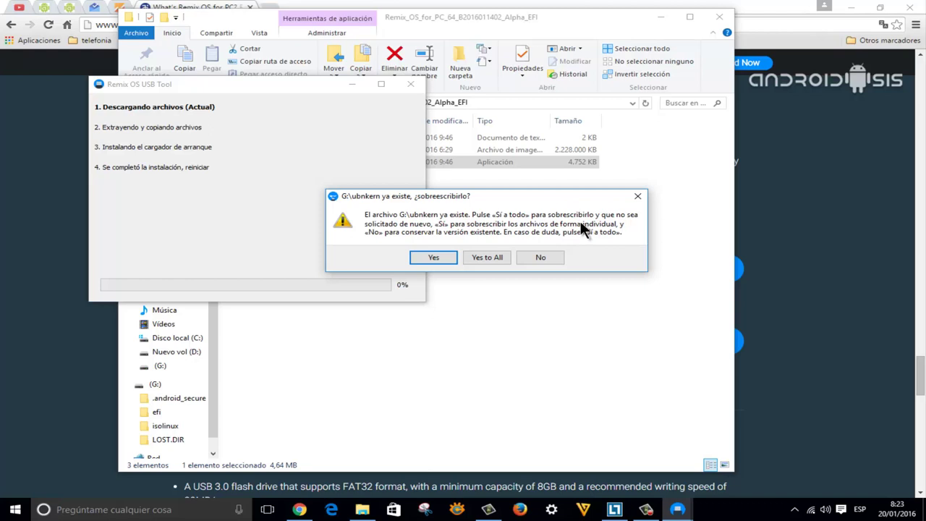
pyautogui.moveTo(382, 192); pyautogui.dragTo(491, 205)
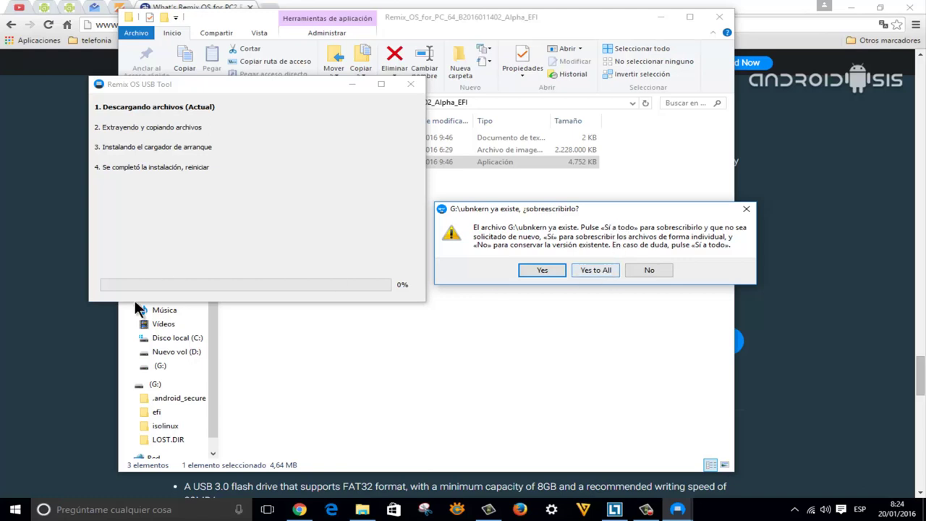
pyautogui.moveTo(362, 511)
pyautogui.click(590, 270)
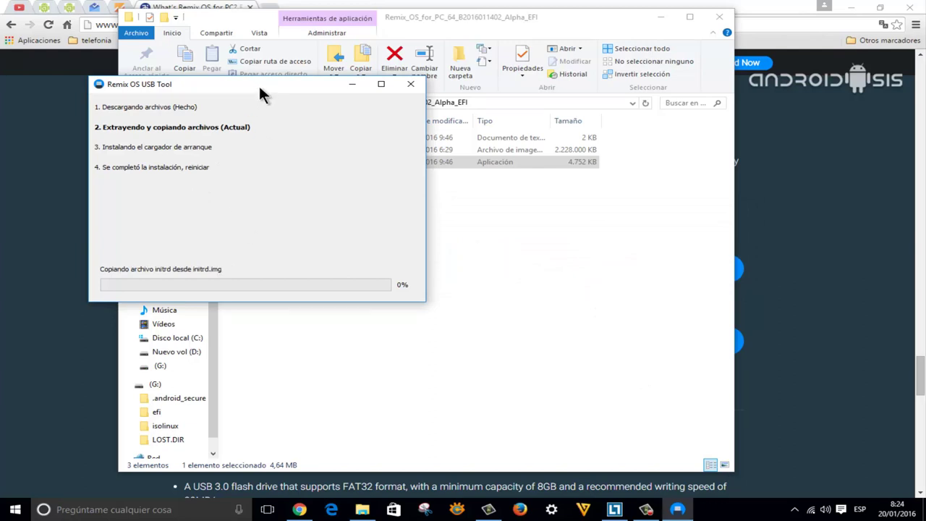
# Step: Move the Remix OS USB Tool window aside and close the File Explorer window
pyautogui.moveTo(259, 84); pyautogui.dragTo(620, 197)
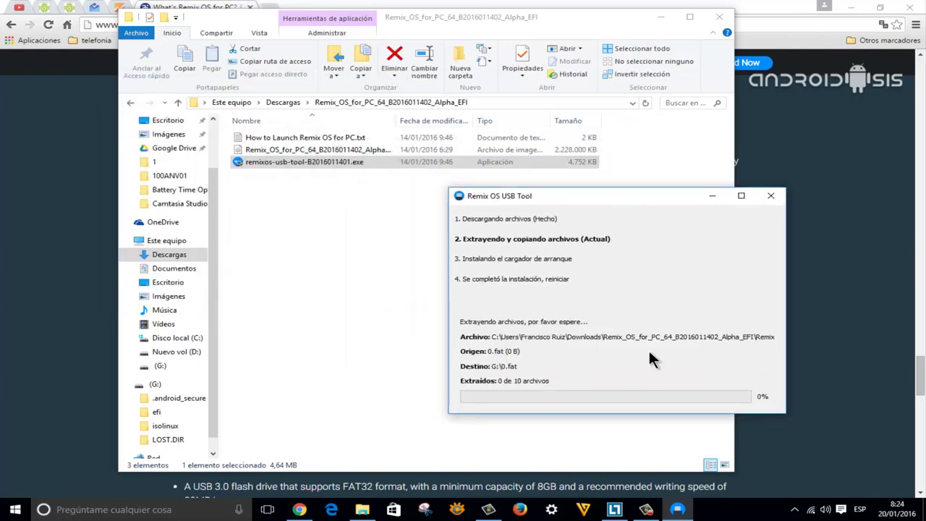
pyautogui.click(720, 20)
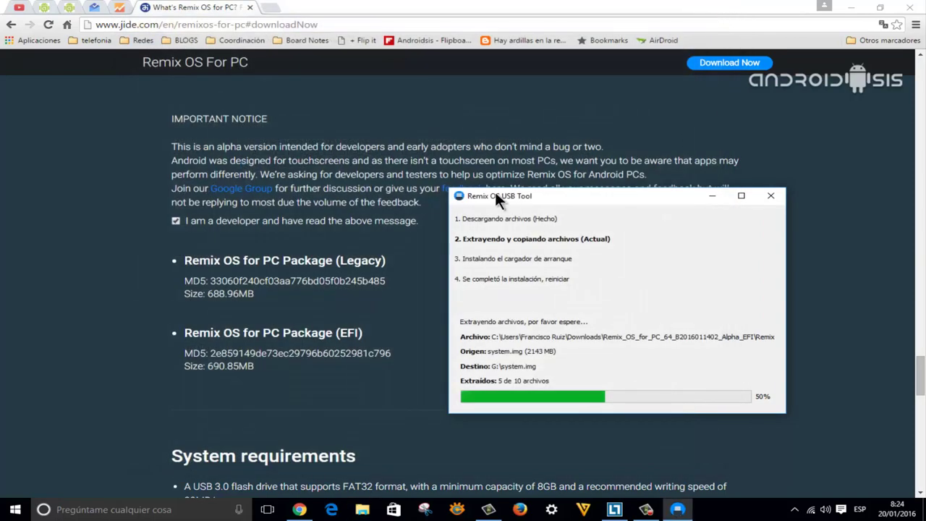
# Step: Review the Remix OS for PC page from its beginning through the Legacy and EFI packages in its download section
pyautogui.scroll(4, 200, 296)
pyautogui.scroll(10, 200, 295)
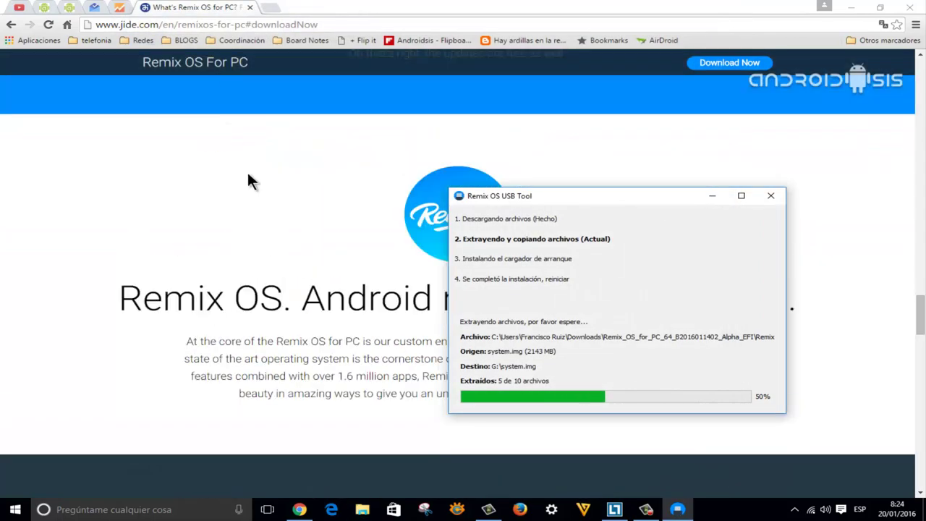
pyautogui.scroll(15, 287, 167)
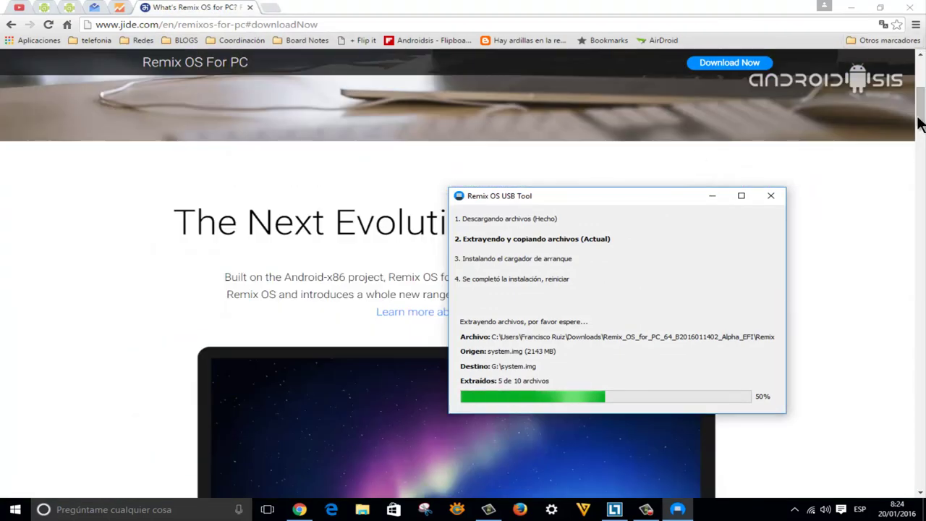
pyautogui.moveTo(921, 123); pyautogui.dragTo(508, 51)
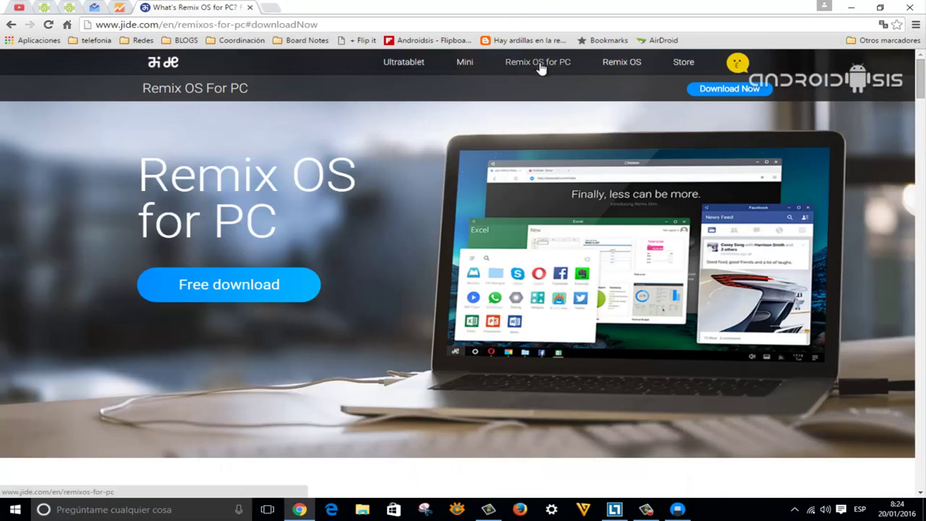
pyautogui.click(254, 288)
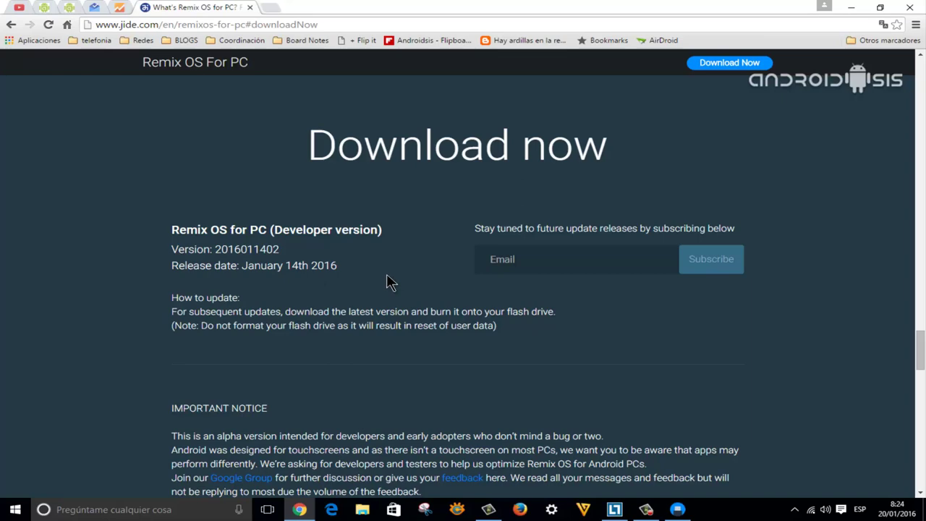
pyautogui.scroll(-4, 390, 269)
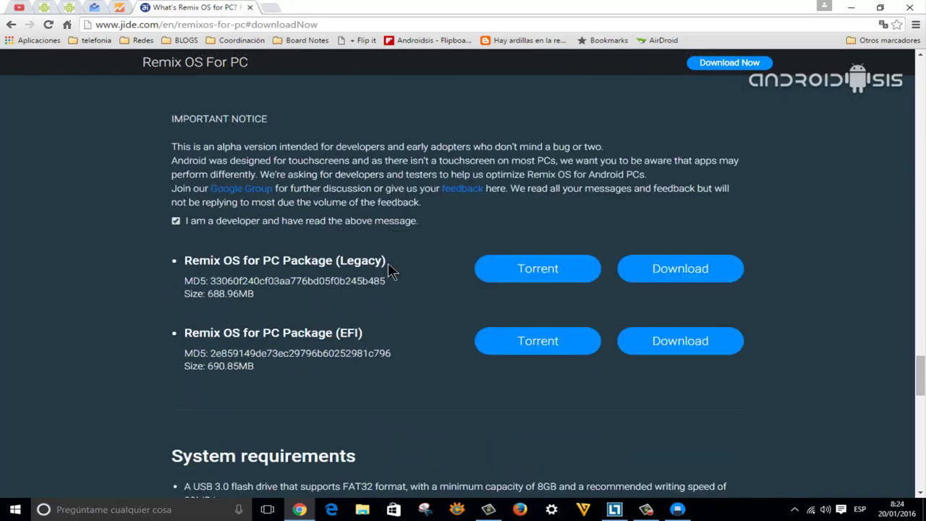
pyautogui.scroll(5, 388, 270)
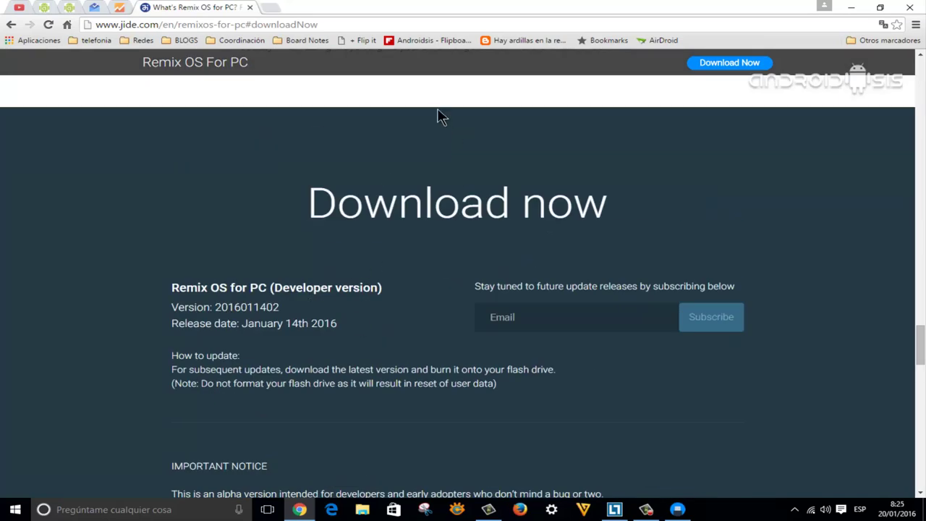
# Step: Switch to the Remix OS USB Tool and reposition its window over the web page to check the extraction progress
pyautogui.click(677, 510)
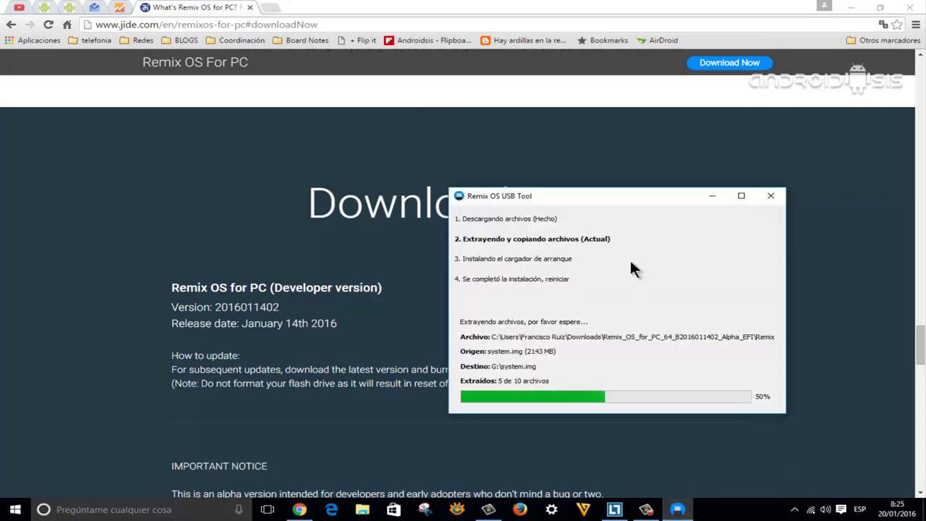
pyautogui.moveTo(590, 203); pyautogui.dragTo(455, 134)
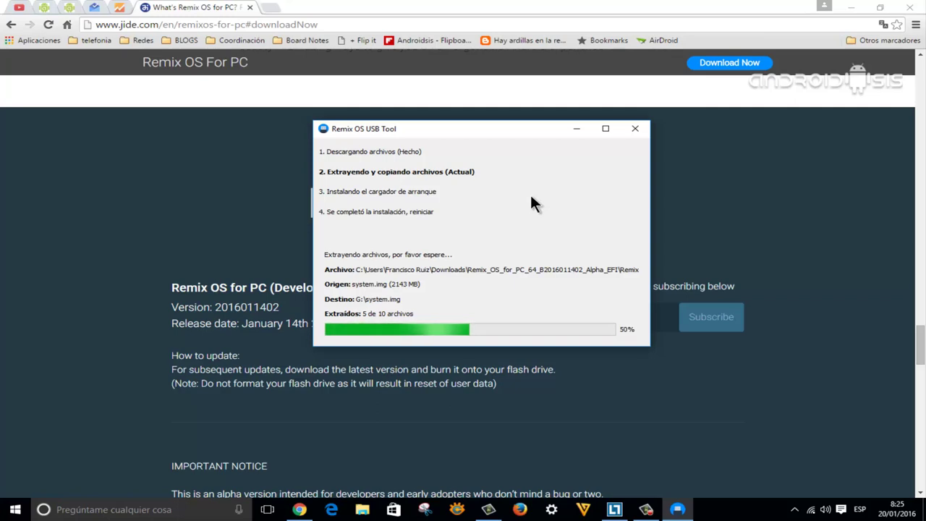
pyautogui.moveTo(516, 131); pyautogui.dragTo(321, 154)
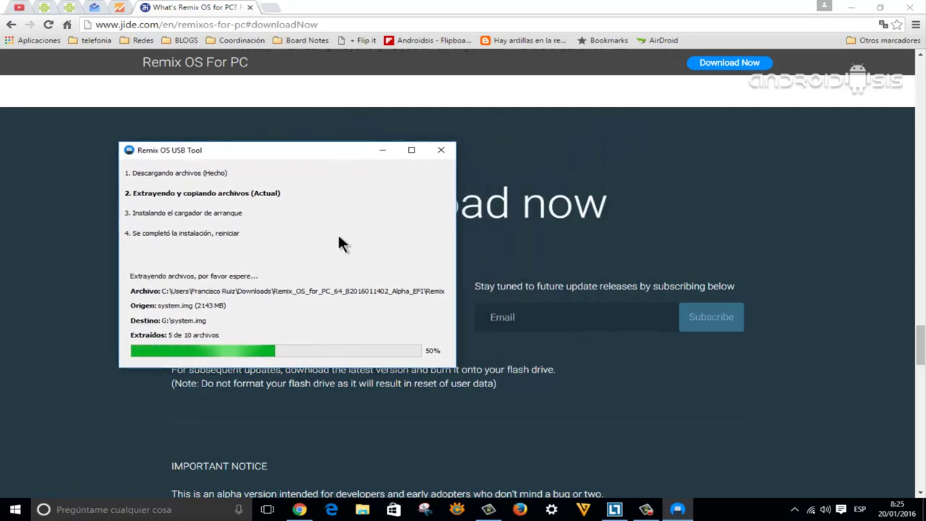